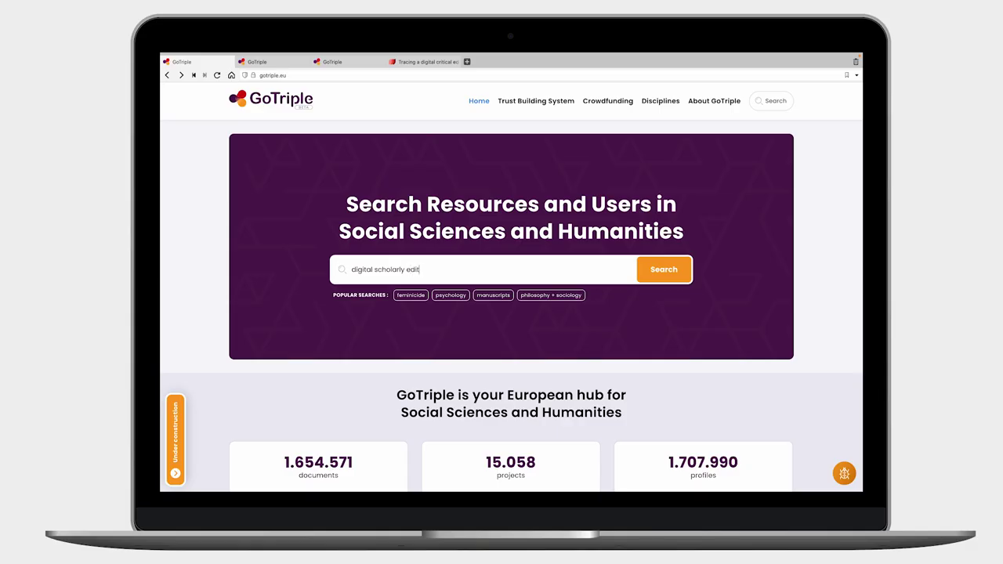
Step: Submit the 'digital scholarly edition' search to list its 156 results
{"action": "key", "text": "Return"}
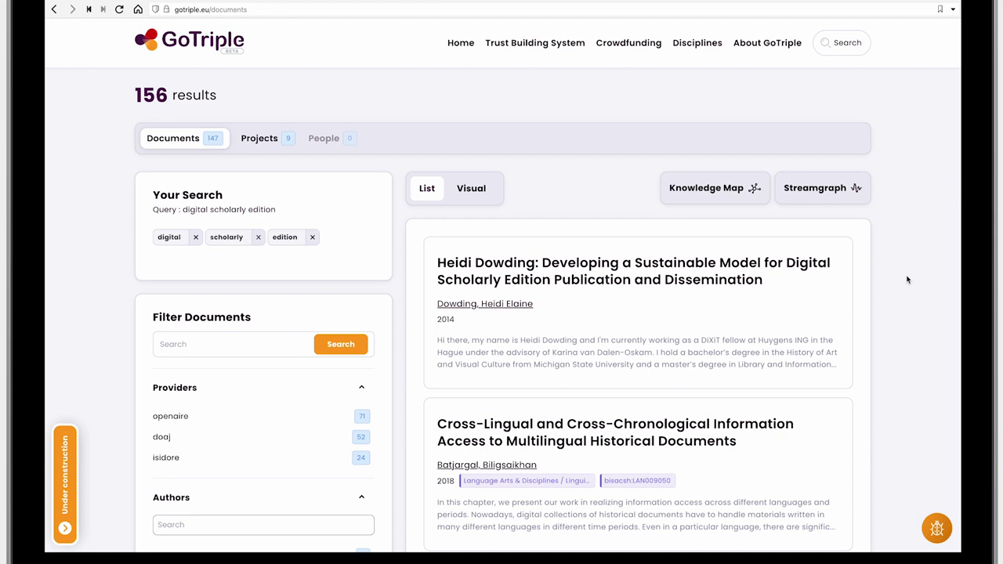
Step: Filter by the 2021 bar of the Publication Date chart, leaving 17 results
{"action": "scroll", "coordinate": [908, 280], "scroll_direction": "down", "scroll_amount": 3}
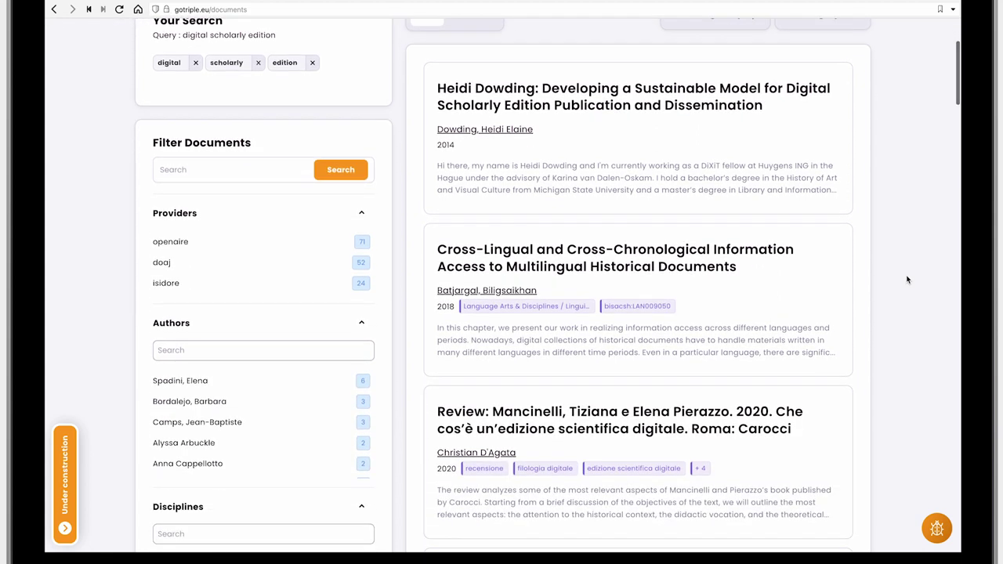
{"action": "scroll", "coordinate": [907, 280], "scroll_direction": "down", "scroll_amount": 3}
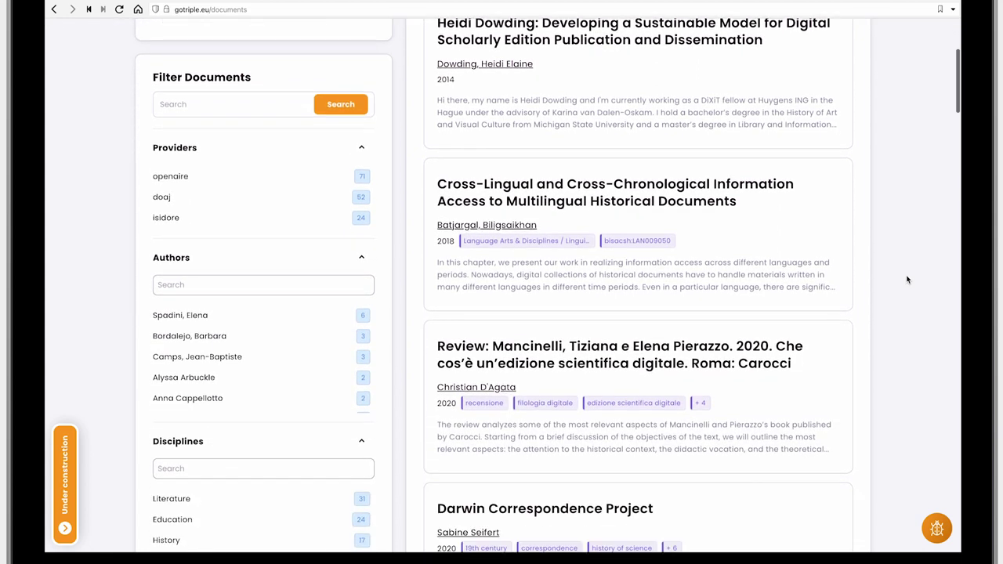
{"action": "scroll", "coordinate": [908, 280], "scroll_direction": "down", "scroll_amount": 3}
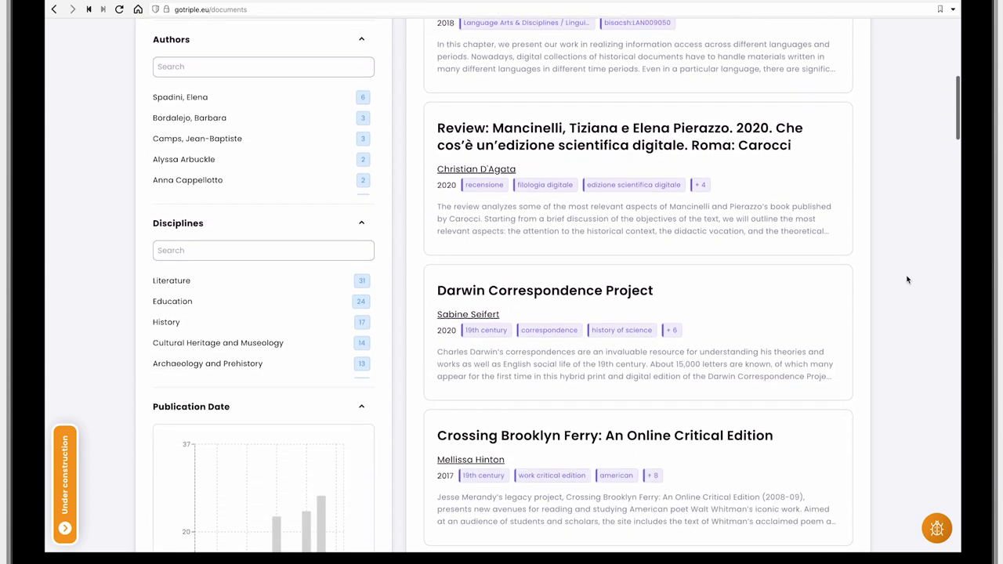
{"action": "scroll", "coordinate": [908, 280], "scroll_direction": "down", "scroll_amount": 1}
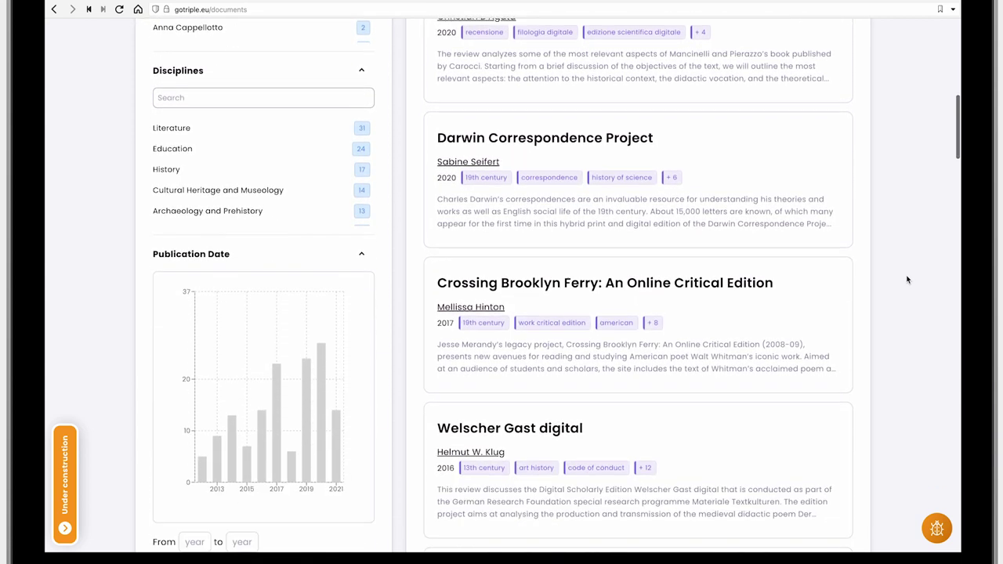
{"action": "left_click", "coordinate": [339, 448]}
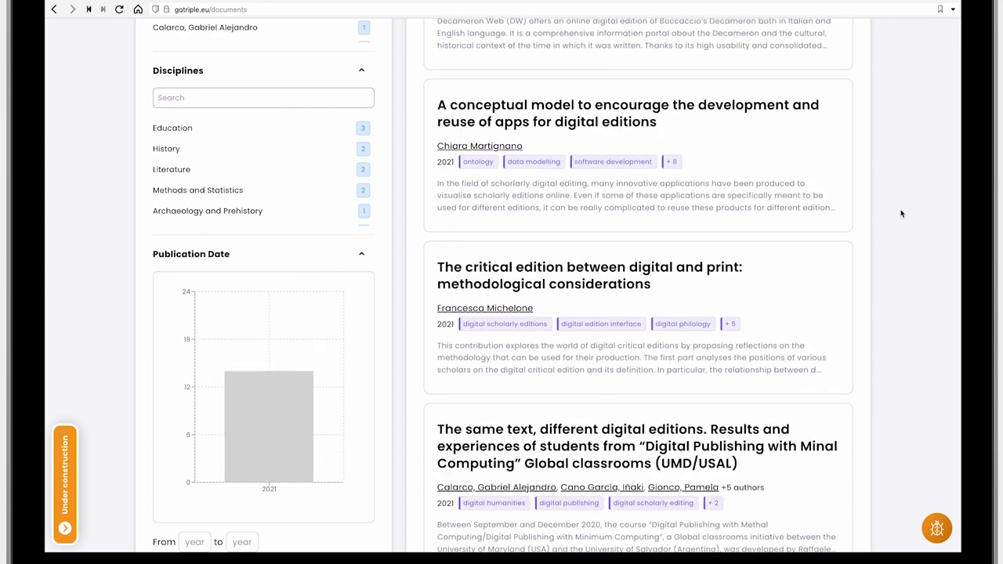
{"action": "scroll", "coordinate": [901, 214], "scroll_direction": "up", "scroll_amount": 5}
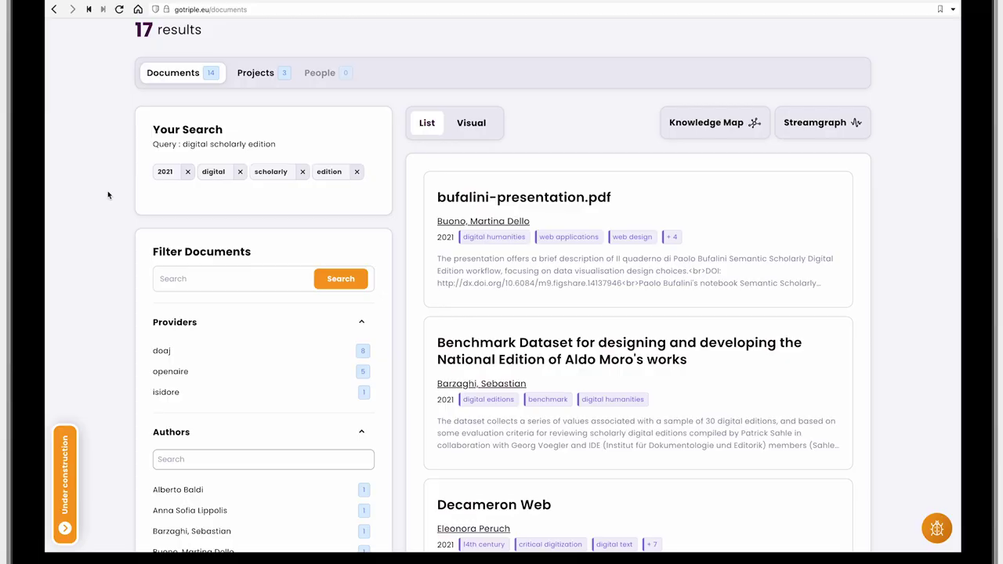
Step: Clear the 2021 filter and view the 9 projects matching the search
{"action": "scroll", "coordinate": [107, 195], "scroll_direction": "up", "scroll_amount": 1}
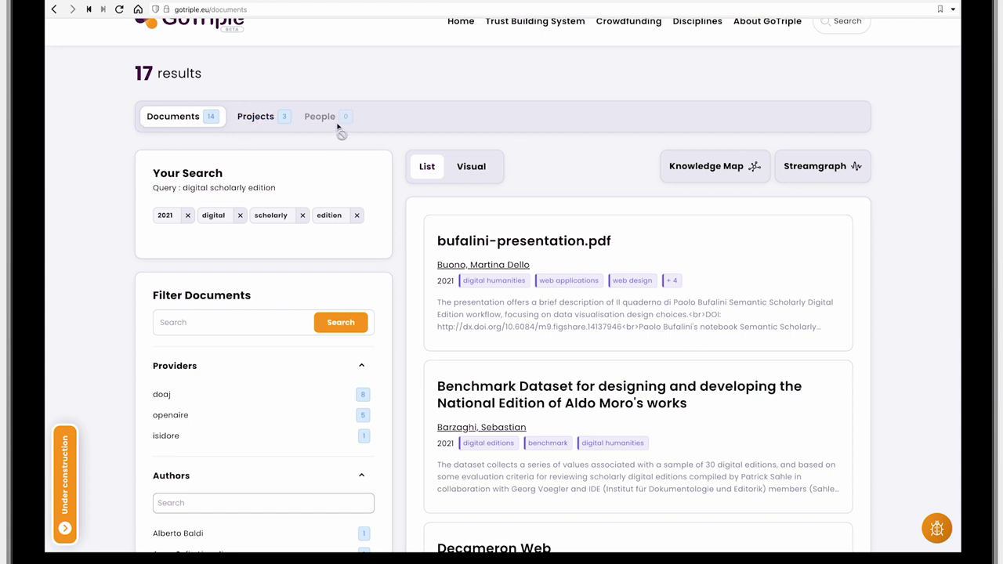
{"action": "left_click", "coordinate": [271, 118]}
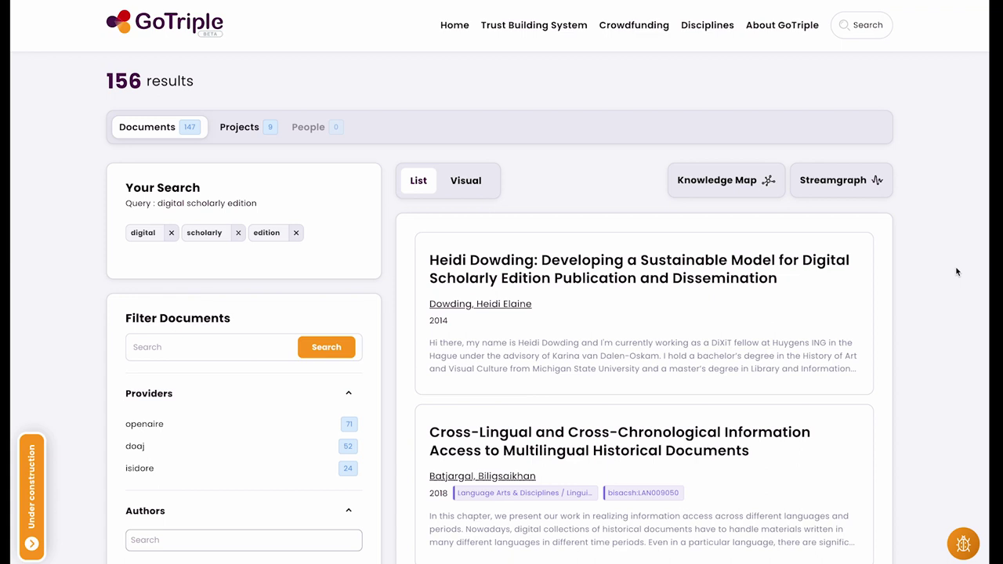
Step: Reapply the 2021 Publication Date filter, narrowing the list to 14 documents
{"action": "scroll", "coordinate": [957, 272], "scroll_direction": "down", "scroll_amount": 1}
{"action": "scroll", "coordinate": [956, 272], "scroll_direction": "down", "scroll_amount": 5}
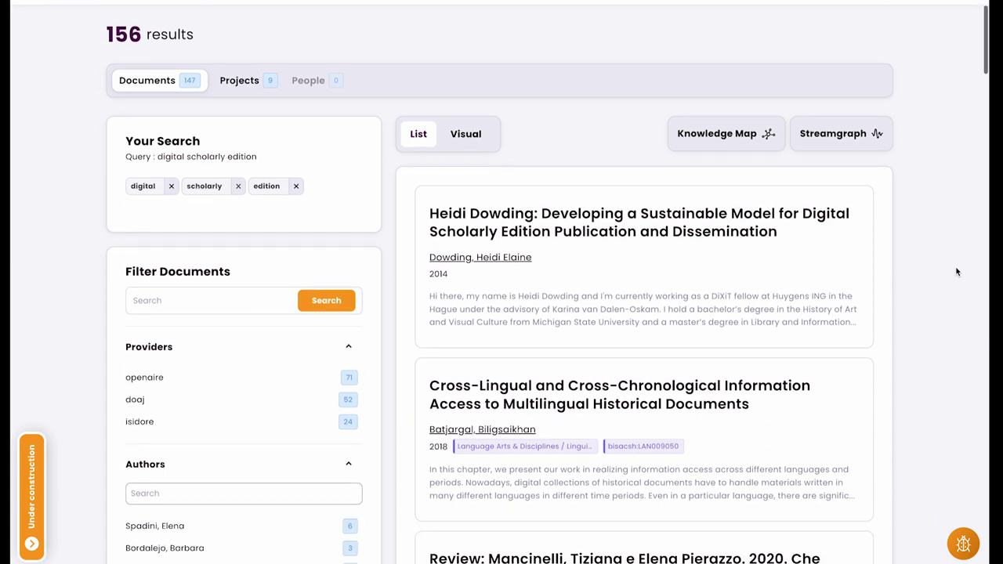
{"action": "scroll", "coordinate": [957, 272], "scroll_direction": "down", "scroll_amount": 3}
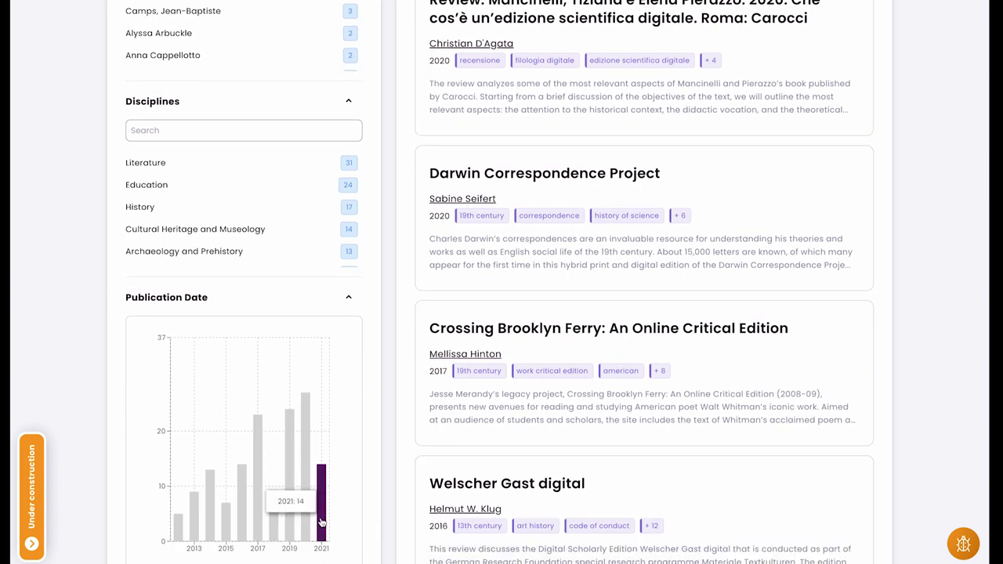
{"action": "left_click", "coordinate": [321, 521]}
{"action": "scroll", "coordinate": [930, 319], "scroll_direction": "up", "scroll_amount": 5}
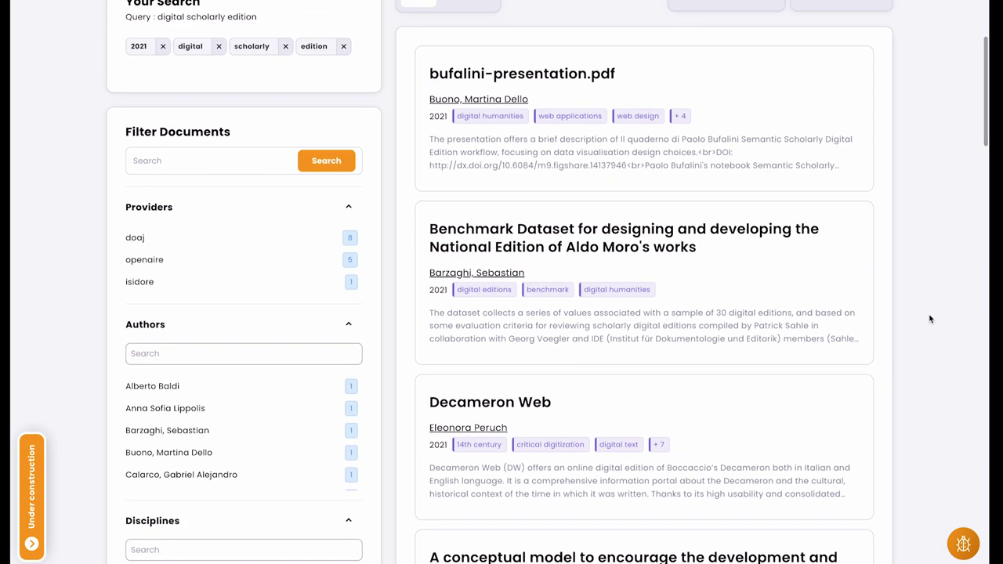
Step: Open the Benchmark Dataset record and follow it to its original Zenodo page
{"action": "left_click", "coordinate": [552, 259]}
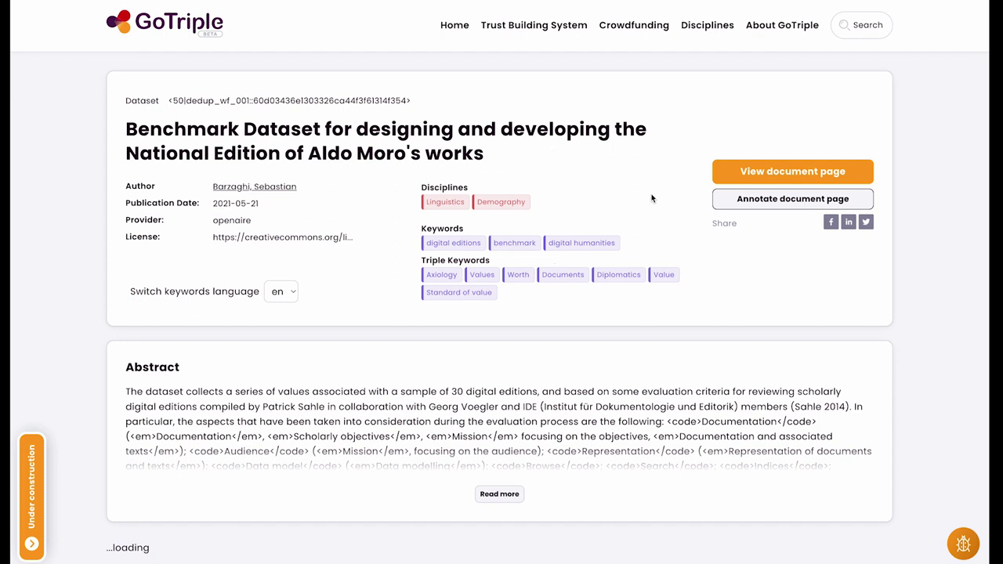
{"action": "left_click", "coordinate": [755, 174]}
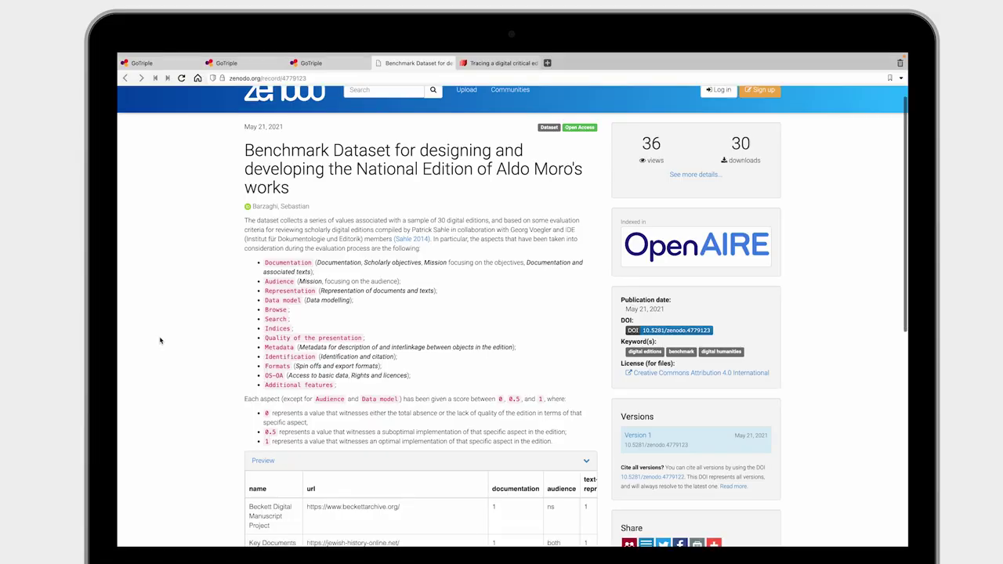
Step: Scroll through the Zenodo dataset page before returning to the 156-result list
{"action": "scroll", "coordinate": [159, 340], "scroll_direction": "down", "scroll_amount": 5}
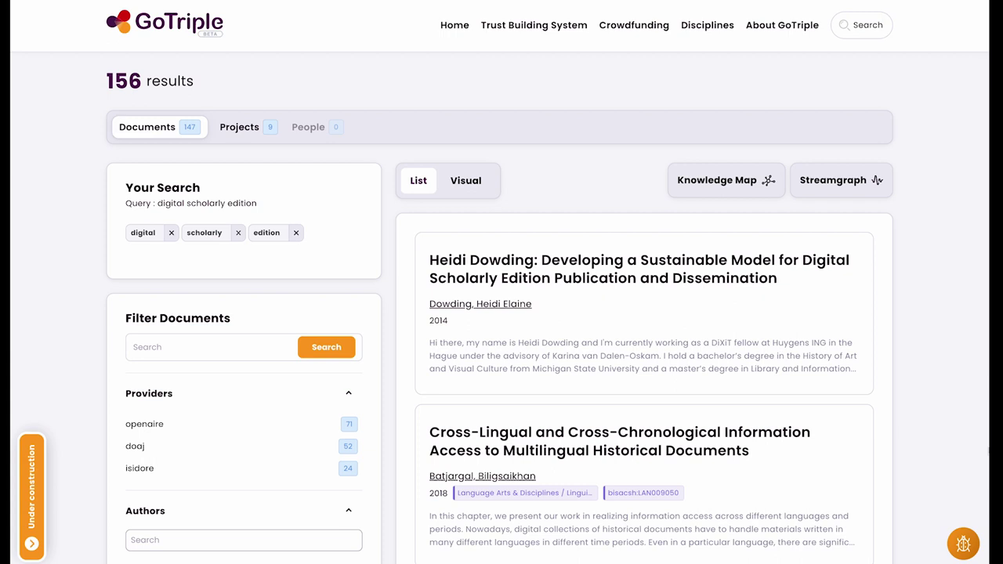
Step: Switch to the Visual view charting the 147 documents by year, provider and author
{"action": "left_click", "coordinate": [462, 193]}
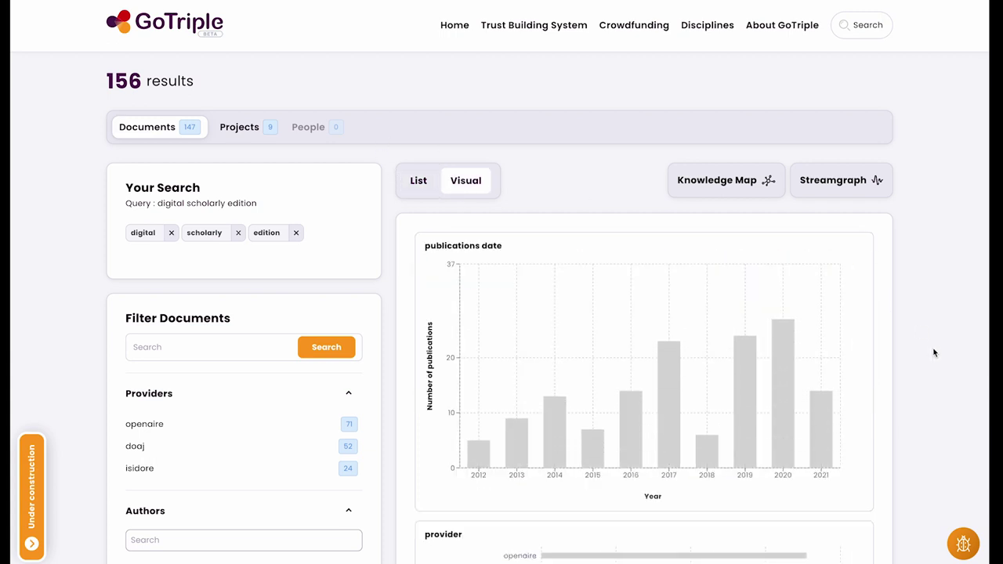
{"action": "scroll", "coordinate": [933, 353], "scroll_direction": "down", "scroll_amount": 5}
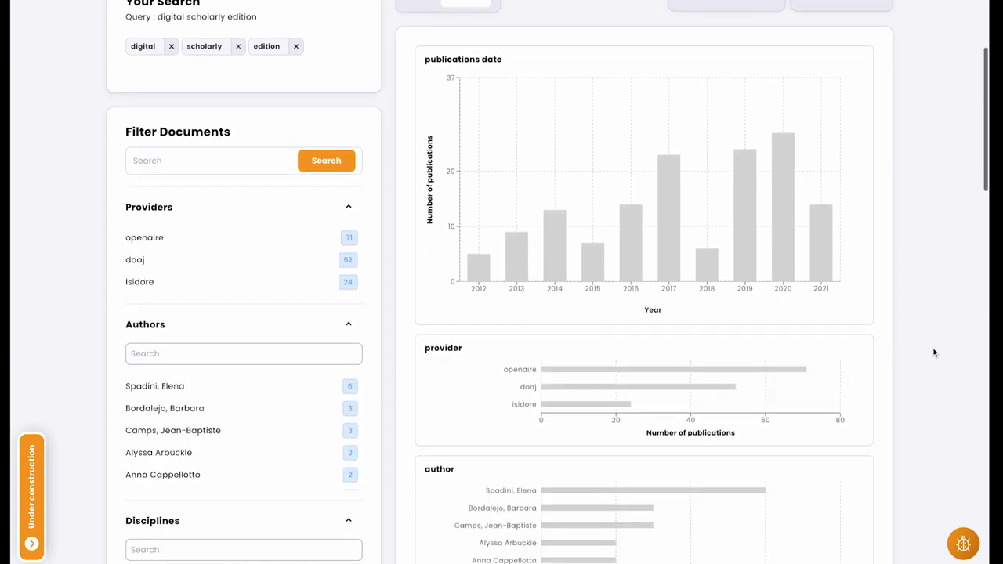
{"action": "scroll", "coordinate": [933, 353], "scroll_direction": "down", "scroll_amount": 2}
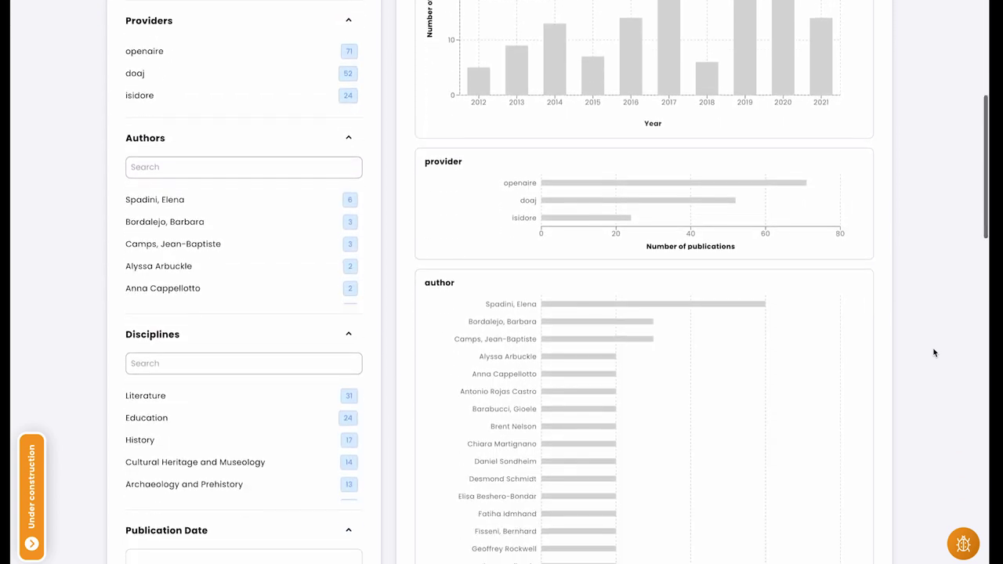
{"action": "scroll", "coordinate": [934, 352], "scroll_direction": "down", "scroll_amount": 2}
{"action": "scroll", "coordinate": [934, 353], "scroll_direction": "up", "scroll_amount": 4}
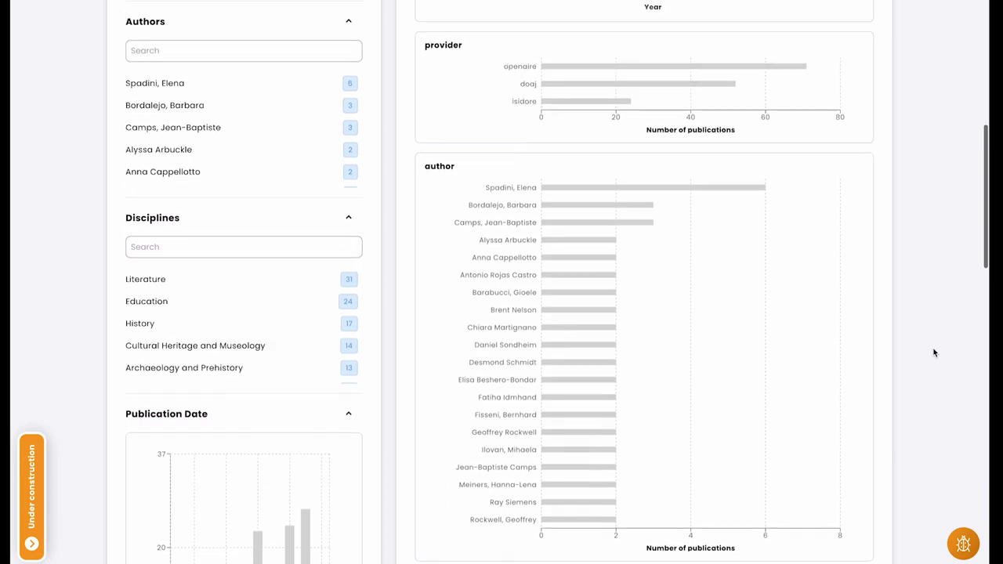
{"action": "scroll", "coordinate": [934, 353], "scroll_direction": "up", "scroll_amount": 5}
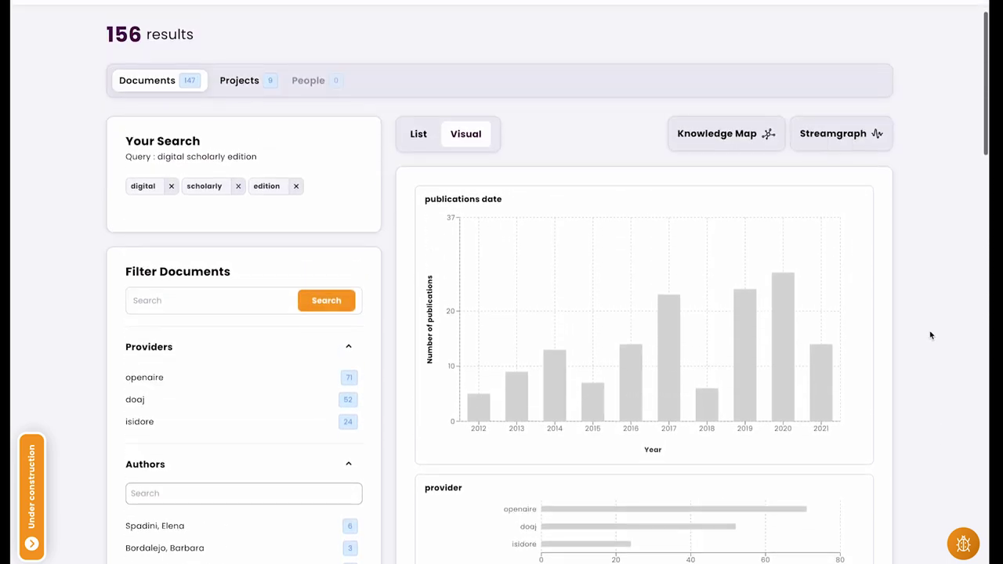
Step: In the Knowledge Map, open the Digital archives, Diary, Bibliography area and The William Blake Archive's DOAJ record
{"action": "left_click", "coordinate": [705, 146]}
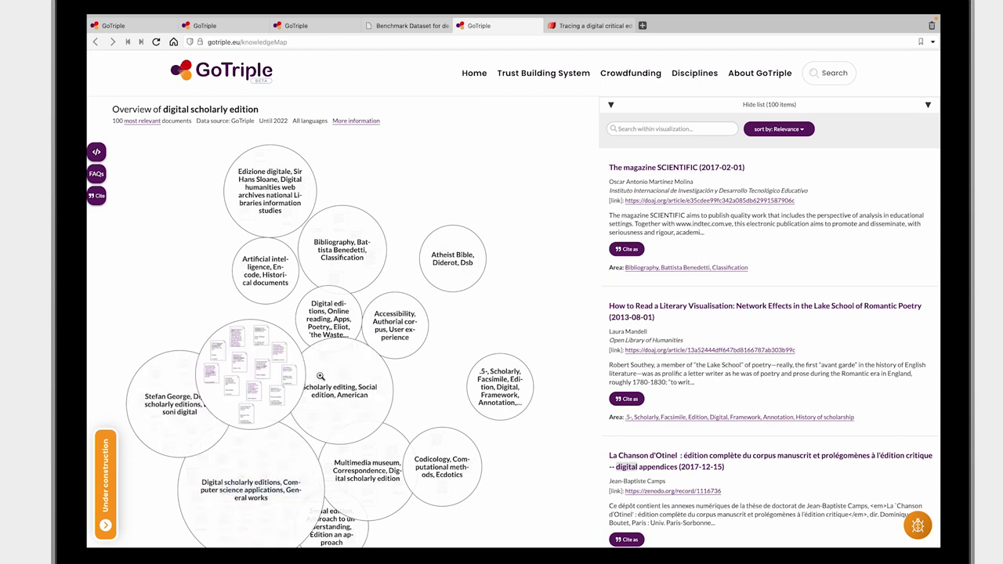
{"action": "left_click", "coordinate": [258, 373]}
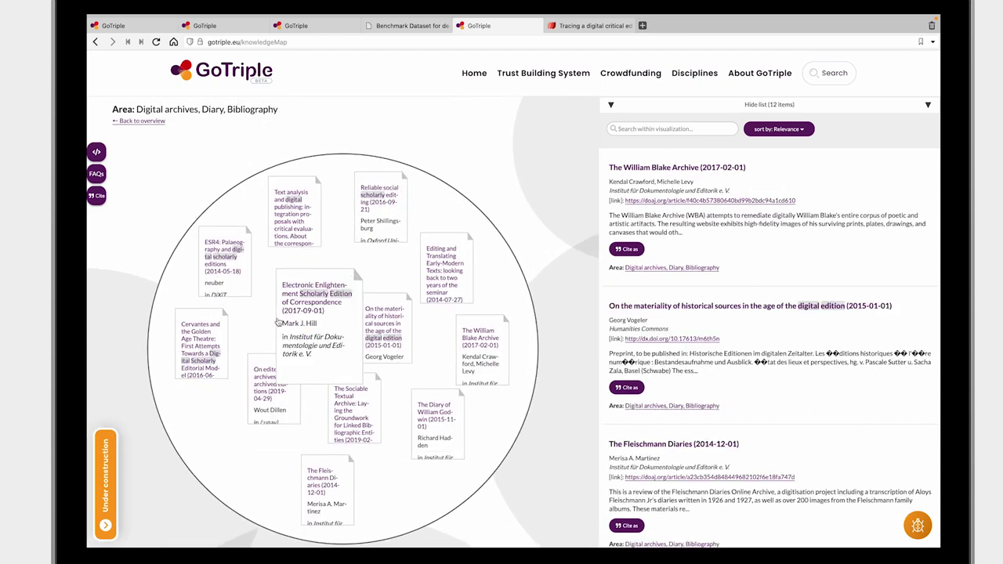
{"action": "left_click", "coordinate": [695, 201]}
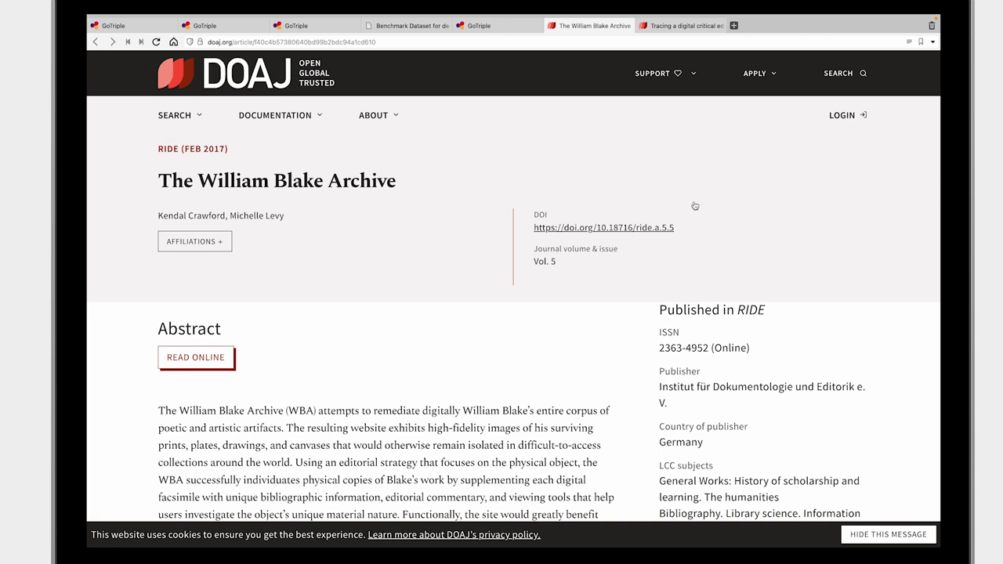
Step: Switch from the DOAJ article back to the GoTriple browser tab
{"action": "left_click", "coordinate": [476, 30]}
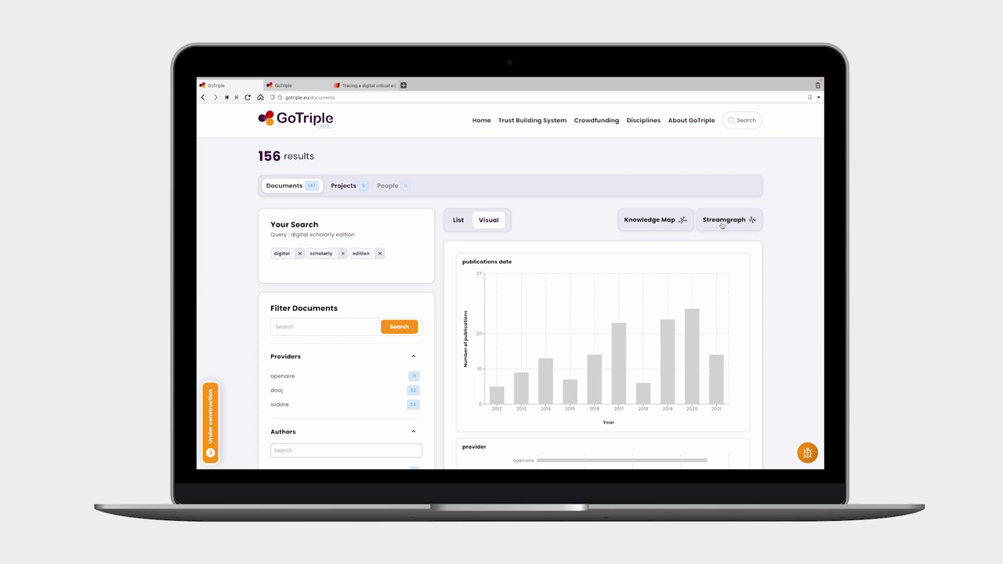
Step: Show the Streamgraph of topics over time for the 76 most relevant documents
{"action": "left_click", "coordinate": [722, 226]}
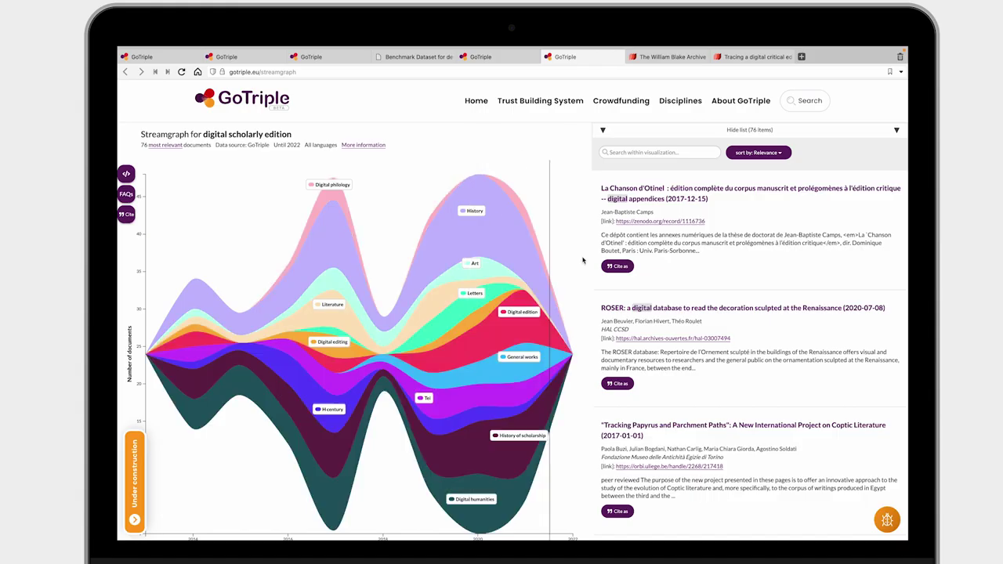
Step: Filter the streamgraph to the Tei stream's 18 documents and open the XML-TEI encoding article on DOAJ
{"action": "mouse_move", "coordinate": [478, 337]}
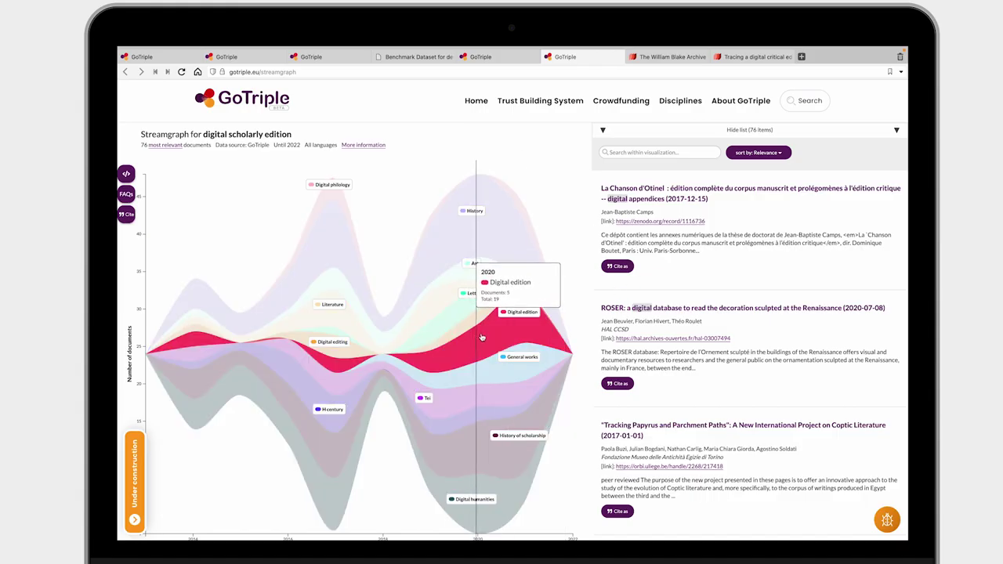
{"action": "left_click", "coordinate": [427, 401]}
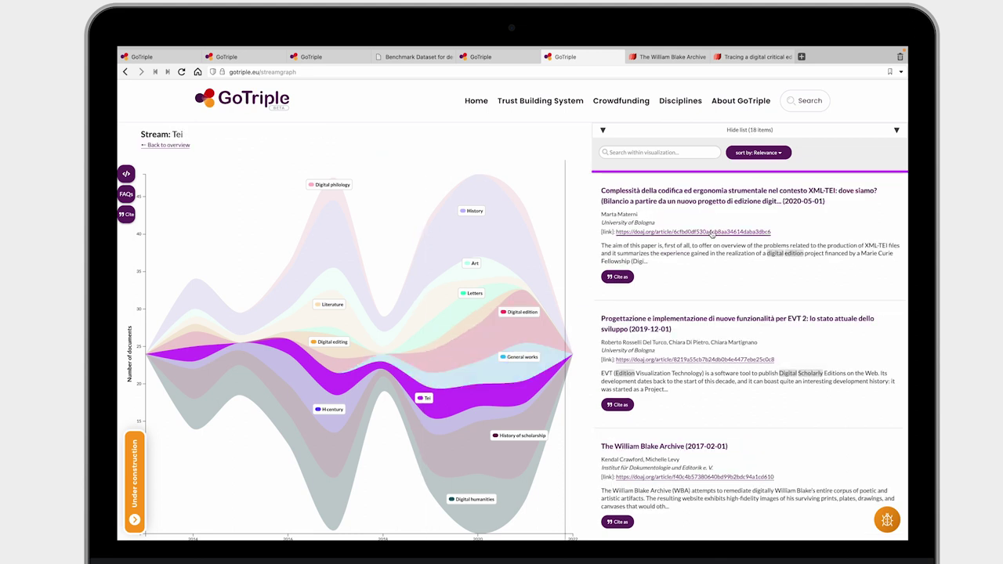
{"action": "left_click", "coordinate": [712, 232]}
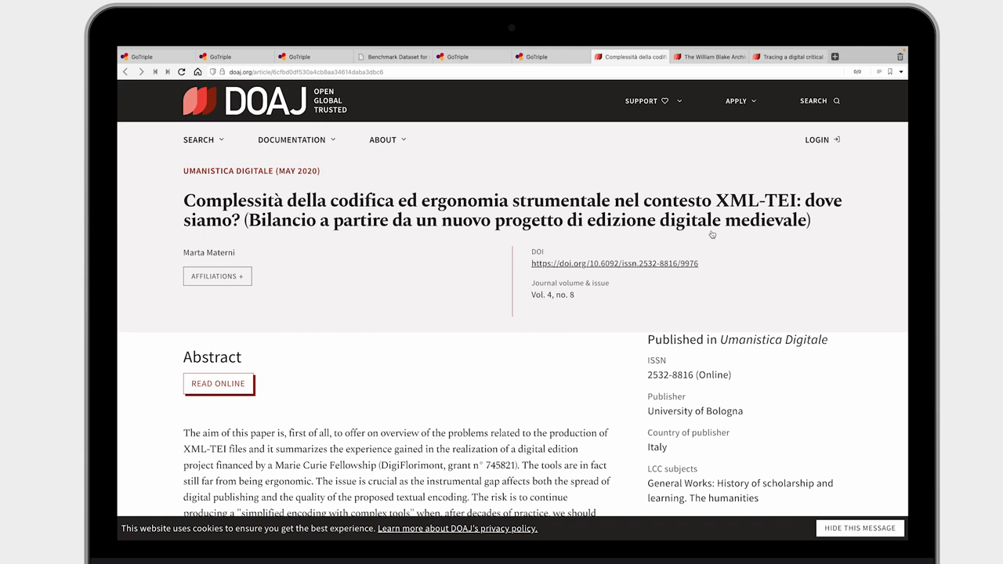